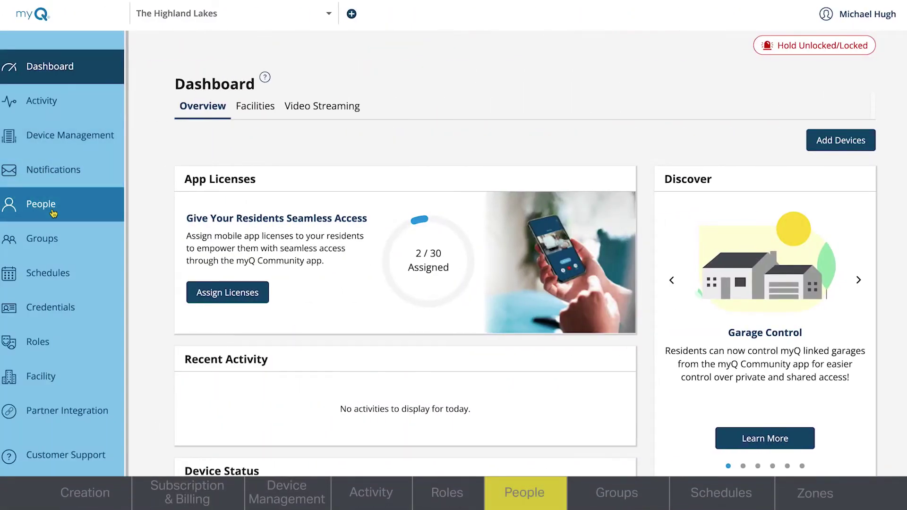
Step: Go to People Management from the left sidebar to list the community's 46 people
click(53, 213)
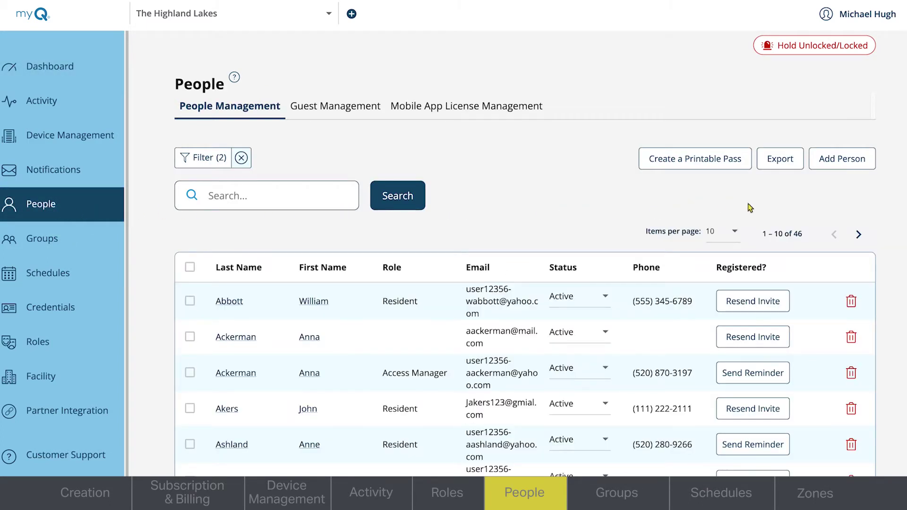
Step: Start a new person, enter their first and last name, and open the Role list
click(840, 169)
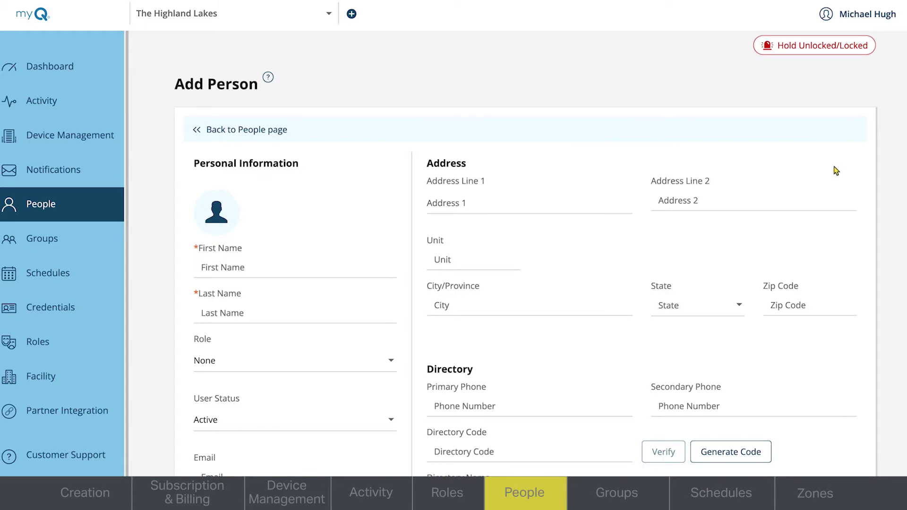
scroll(526, 254, down, 2)
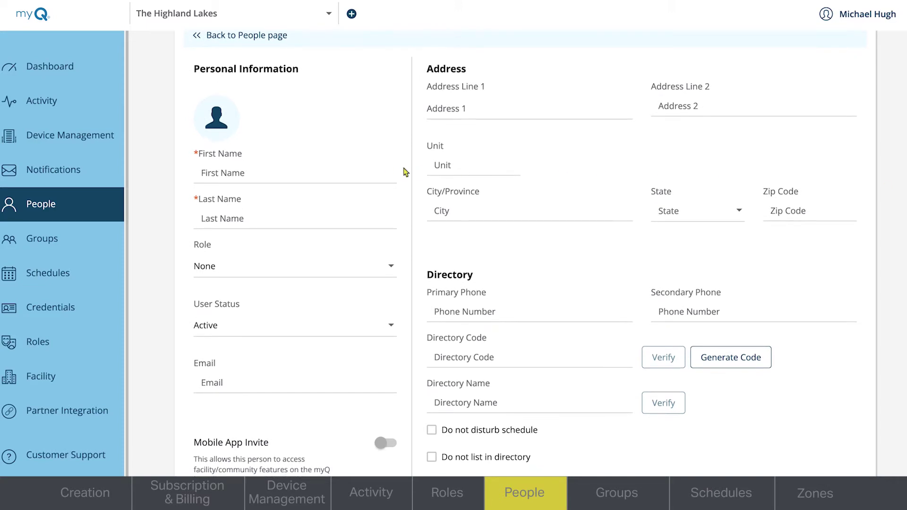
click(358, 171)
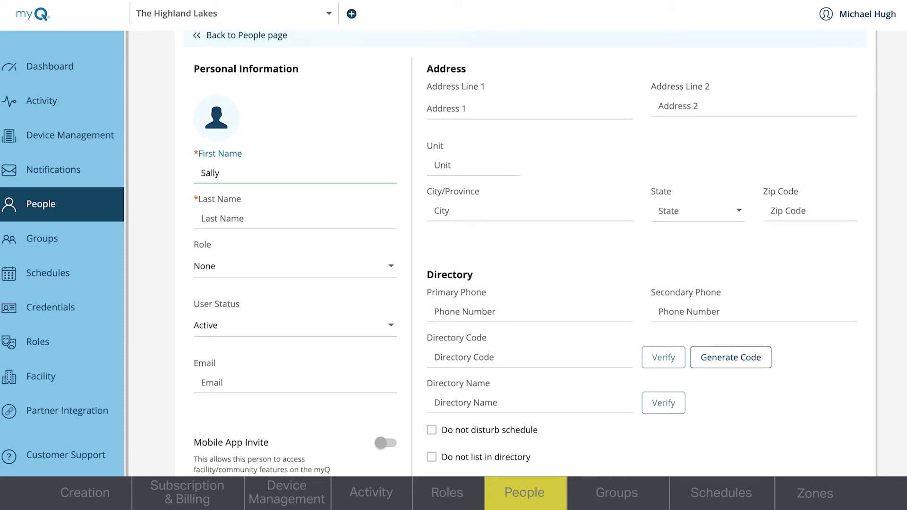
click(208, 218)
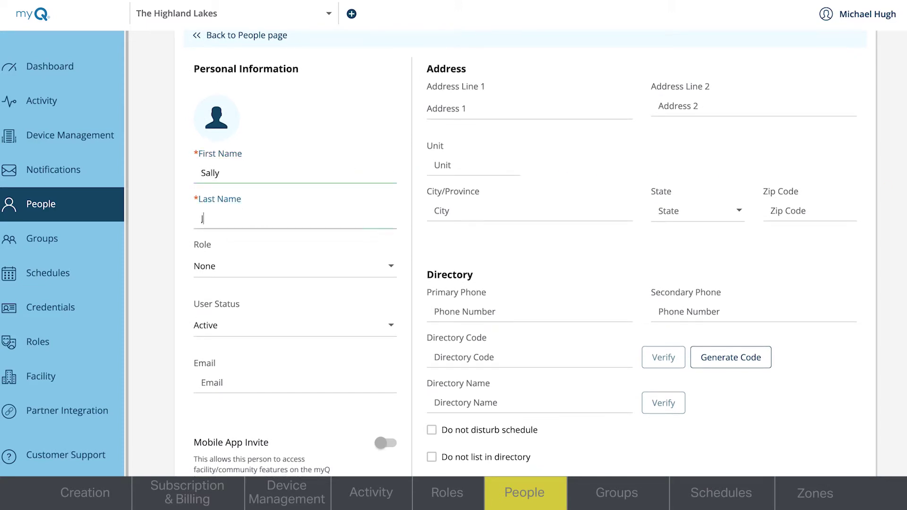
click(391, 266)
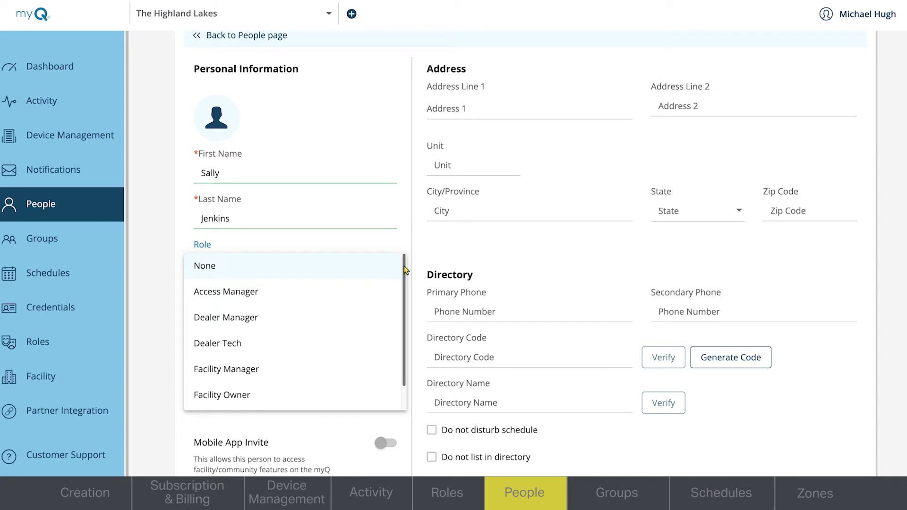
drag(404, 265, 406, 292)
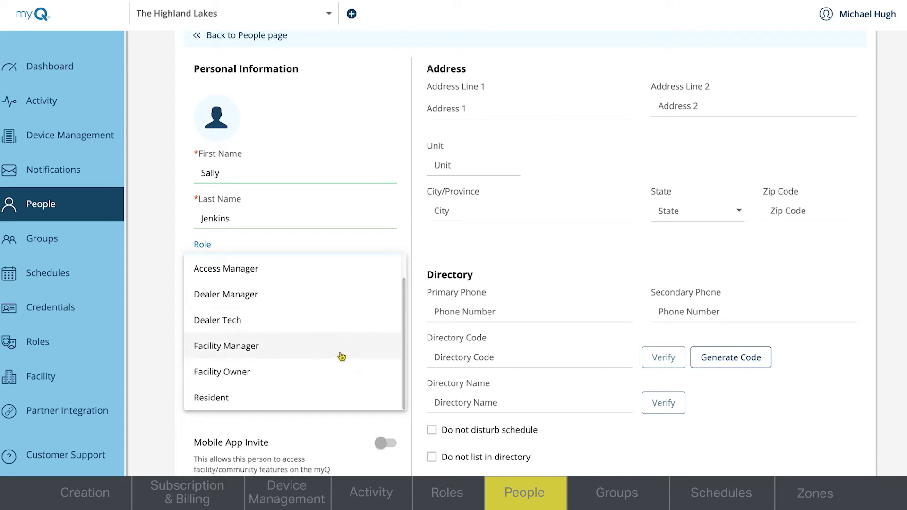
Step: Make the person a Facility Manager with their e-mail and a web portal access invite
click(341, 358)
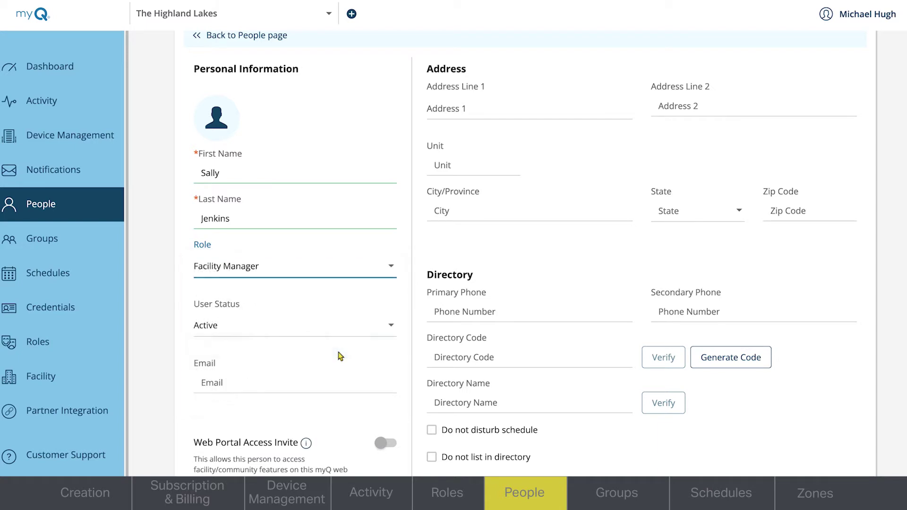
click(308, 388)
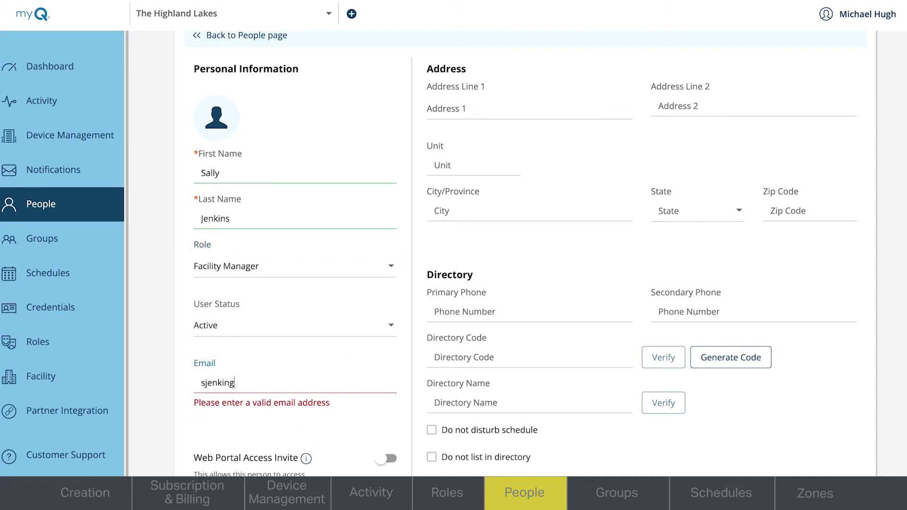
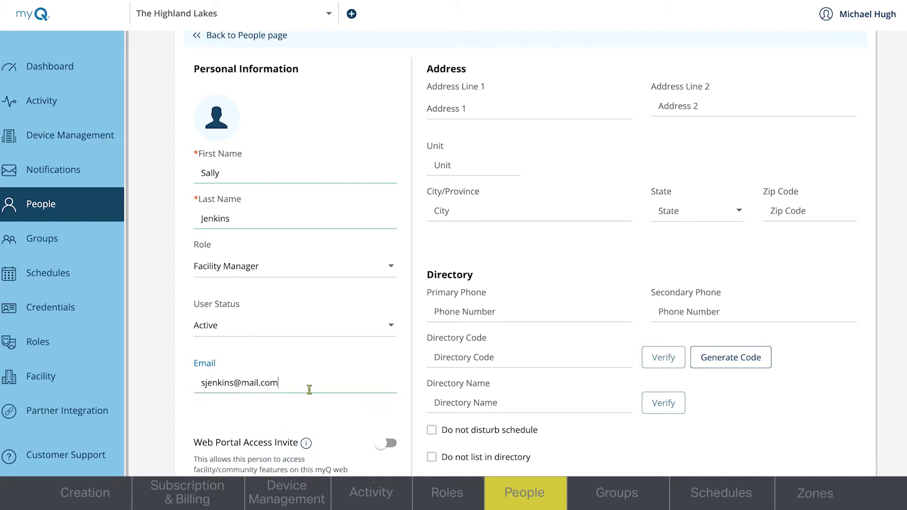
click(382, 450)
Step: Enter the street address in Address Line 1, save, and start another new person
scroll(524, 255, up, 1)
click(473, 155)
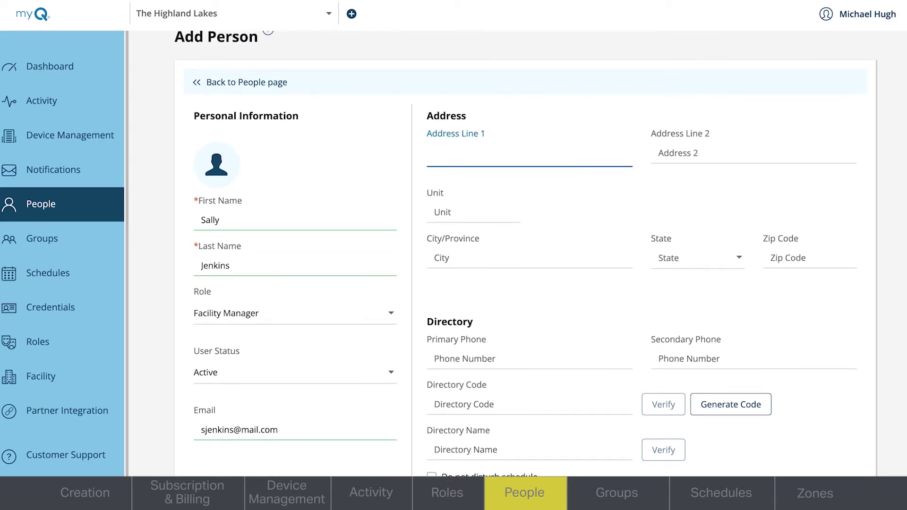
text(123 American A)
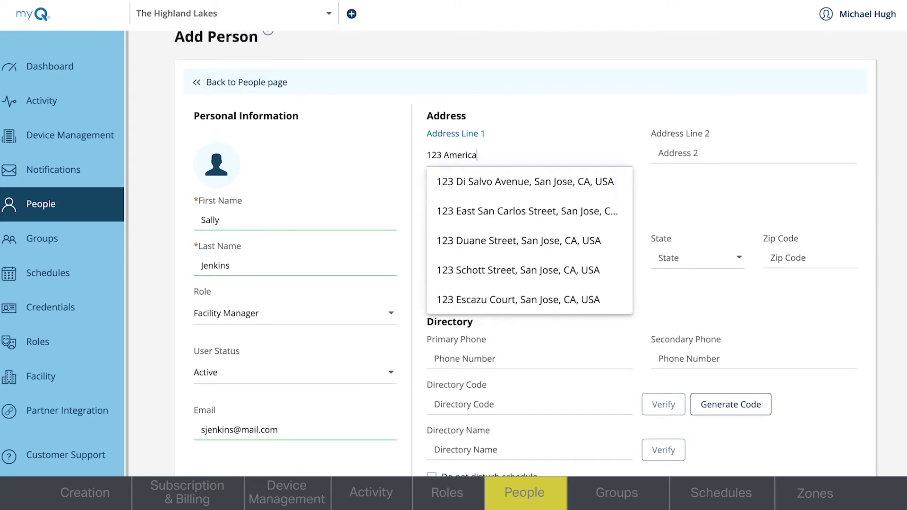
text(ve)
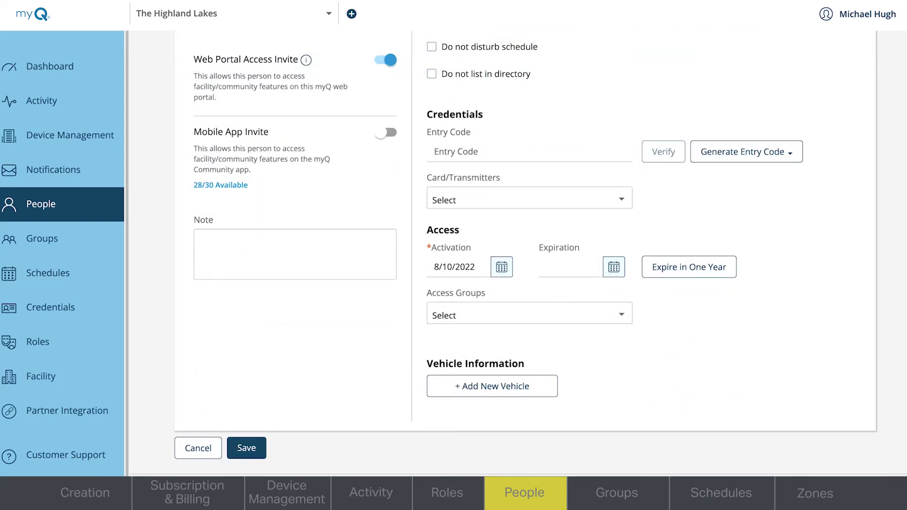
click(262, 450)
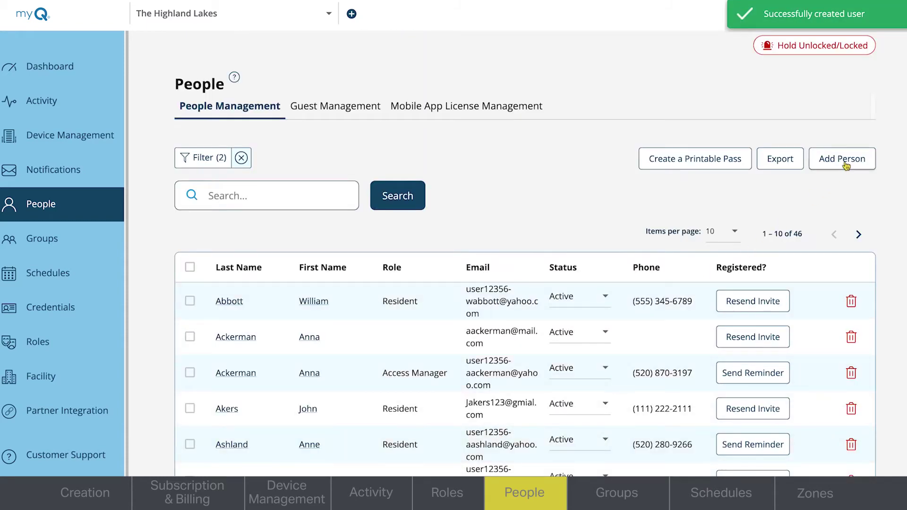
click(846, 162)
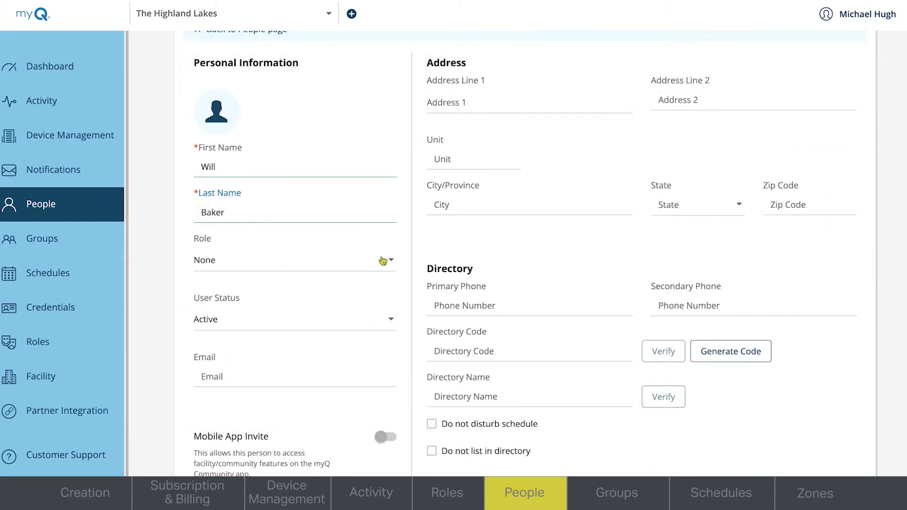
Step: Give the second person the Resident role and enter their e-mail address
click(387, 260)
scroll(302, 378, down, 2)
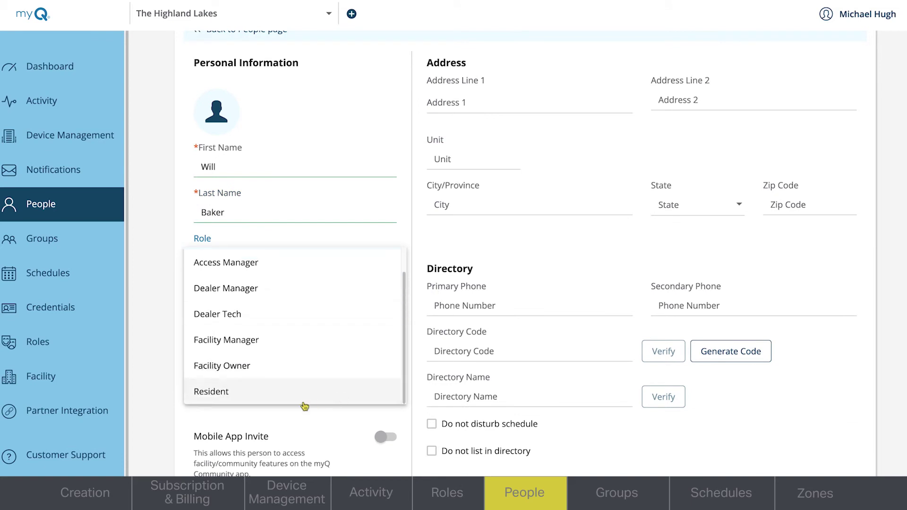
click(282, 400)
click(264, 384)
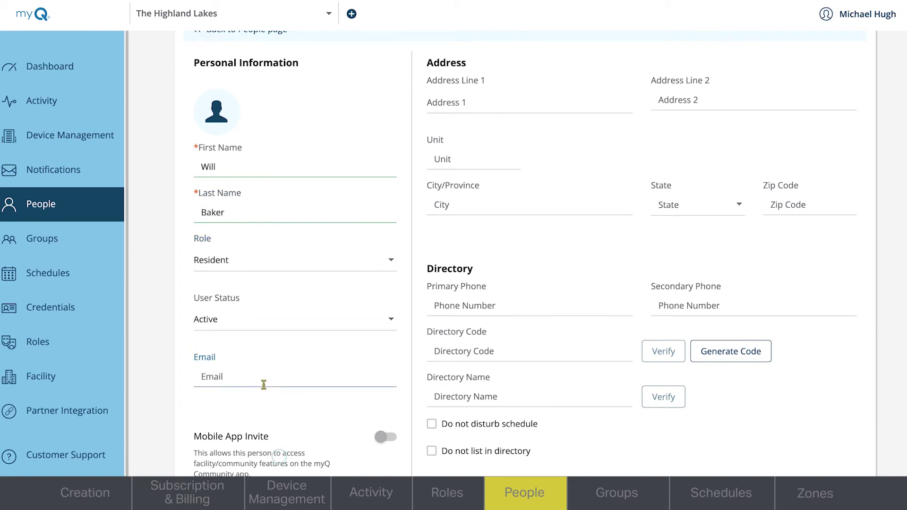
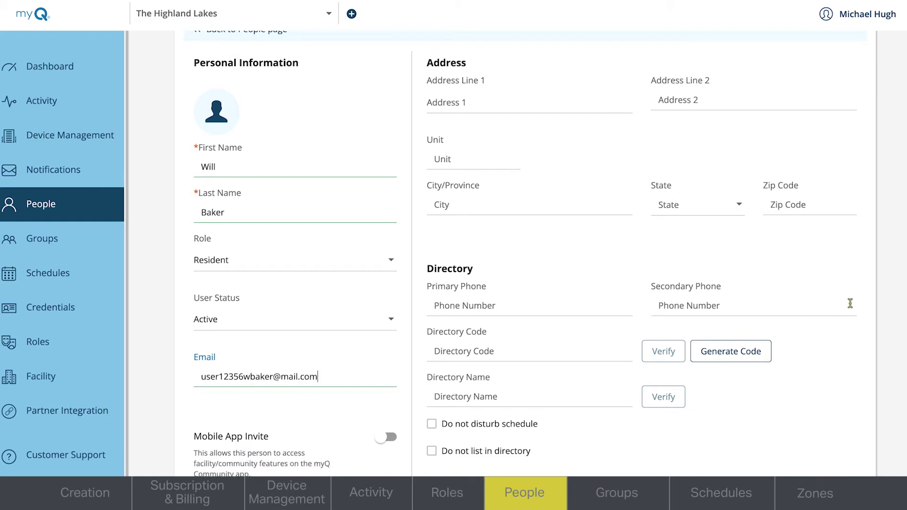
Step: Turn on the mobile app invite and enter the home address and primary phone number
scroll(796, 396, down, 3)
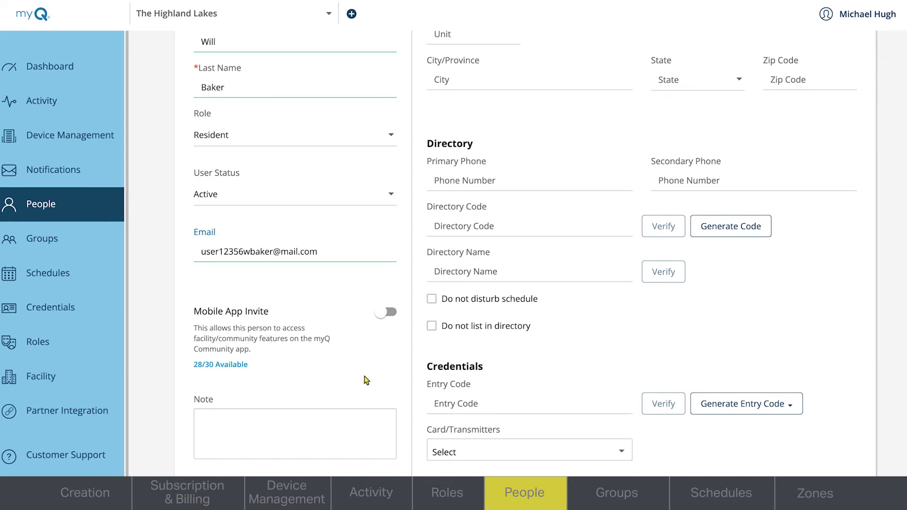
click(387, 312)
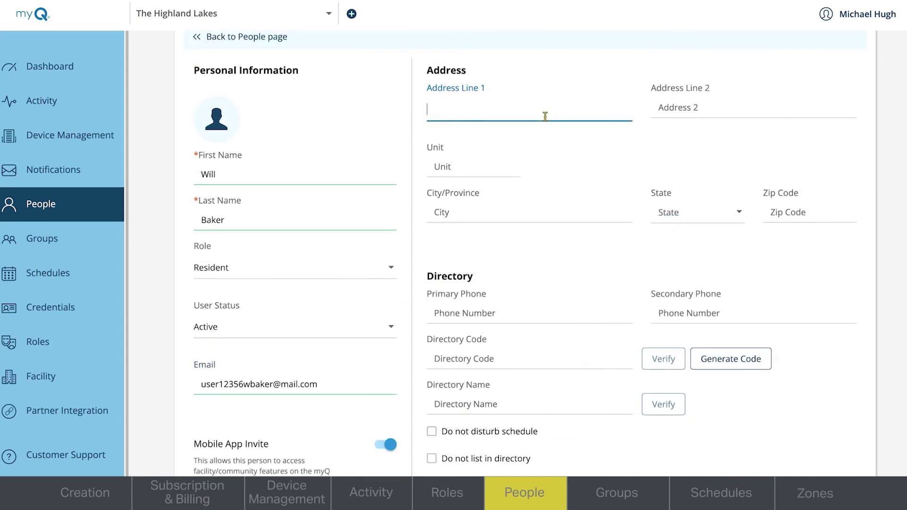
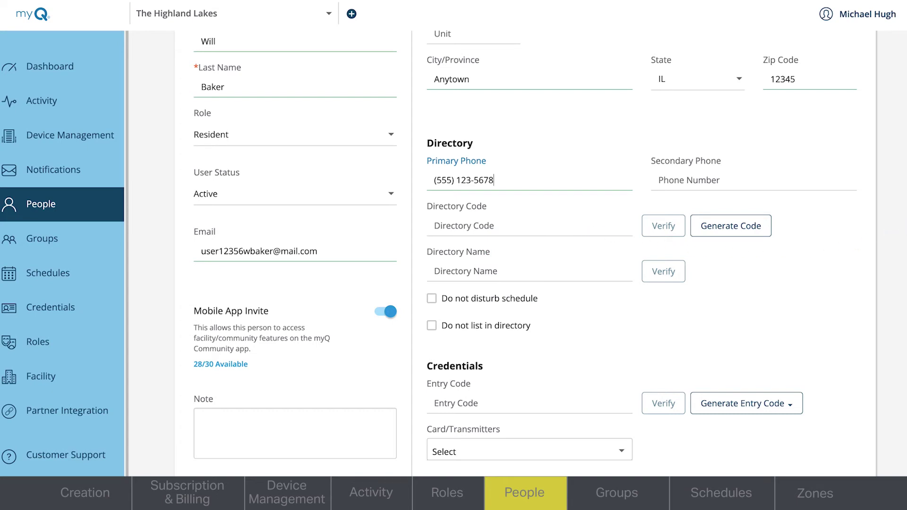
scroll(524, 254, down, 4)
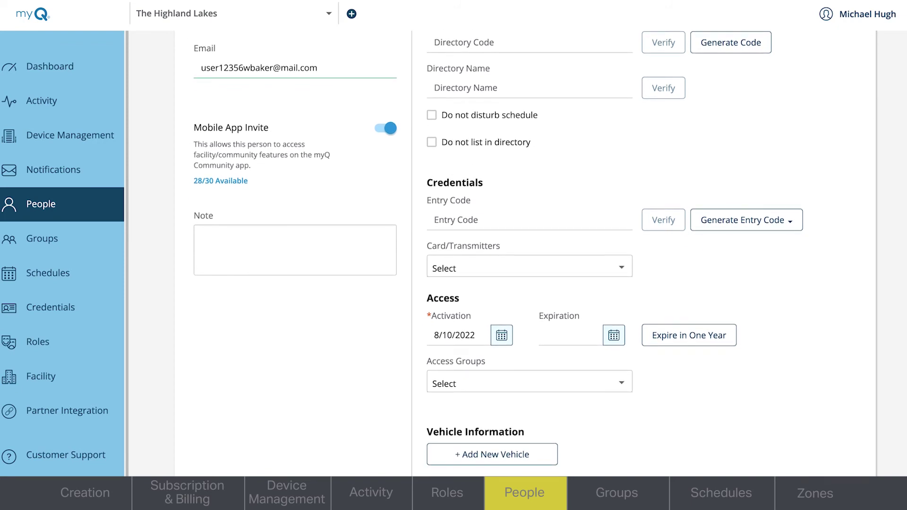
click(520, 217)
Step: Generate a verified four-digit entry code for the resident, active from 8/10/2022
click(780, 221)
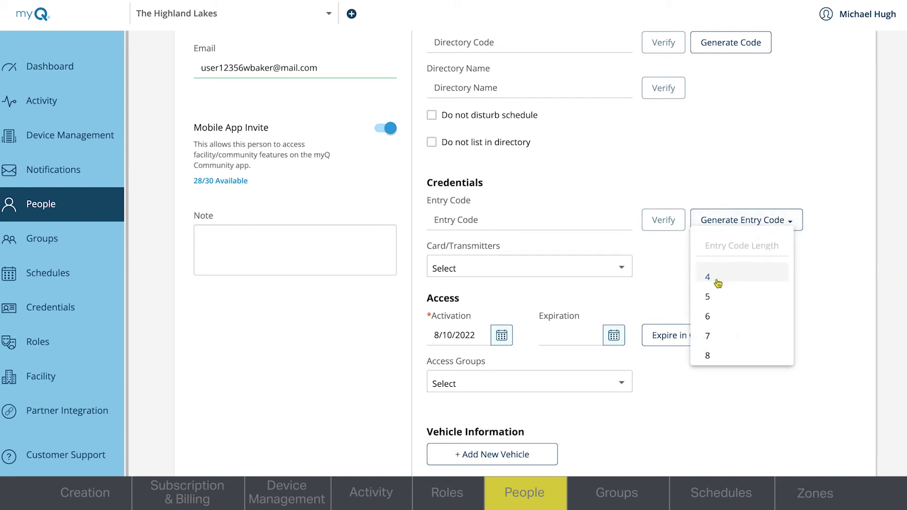
click(717, 281)
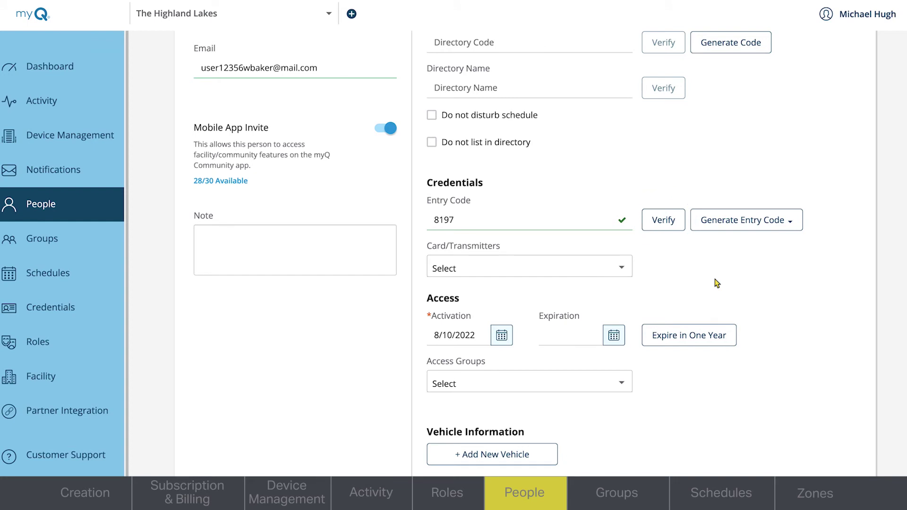
click(619, 268)
click(612, 337)
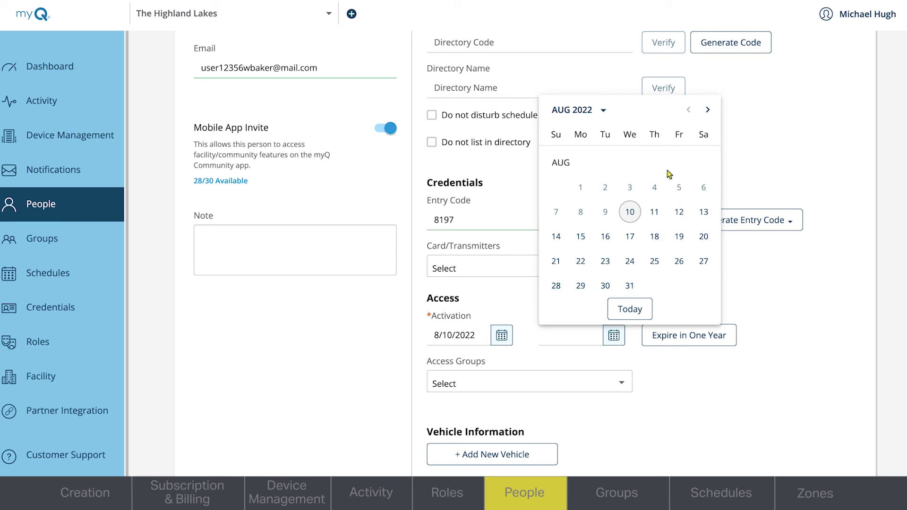
Step: Set the resident's access expiration date to 8/10/2024
click(609, 116)
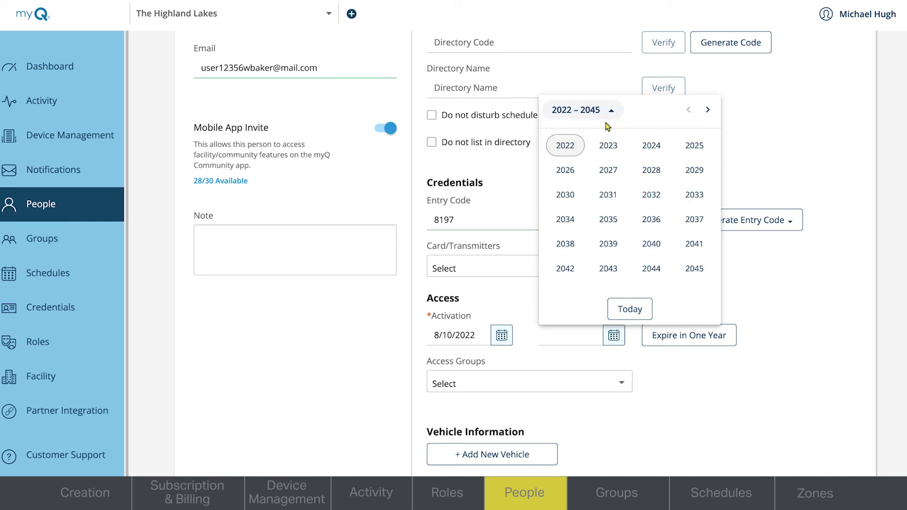
click(657, 148)
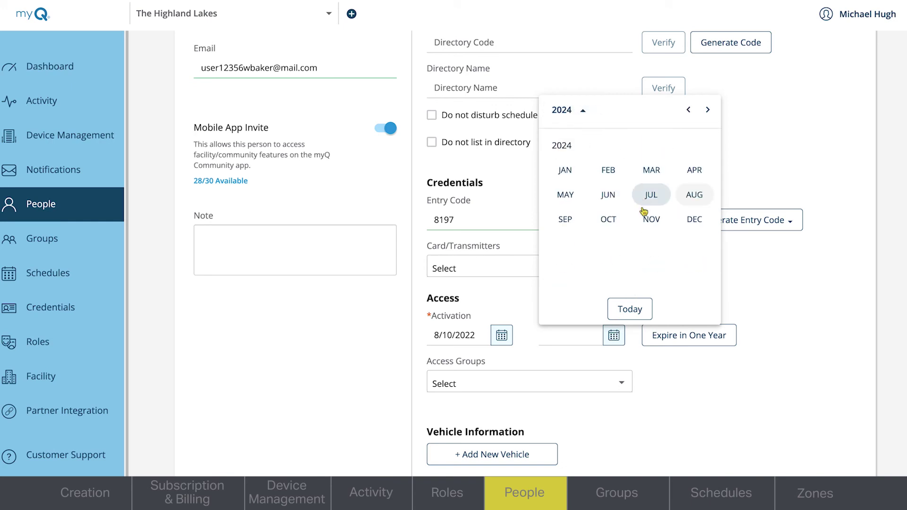
click(689, 201)
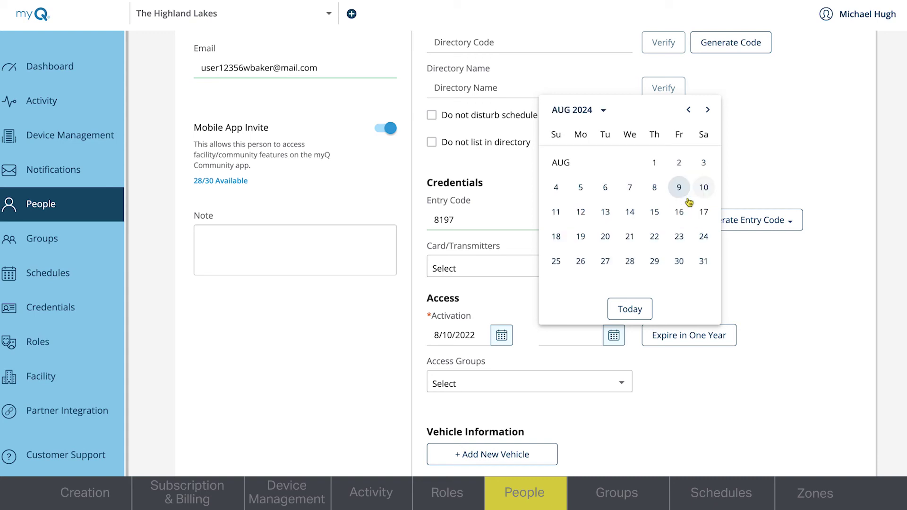
click(703, 188)
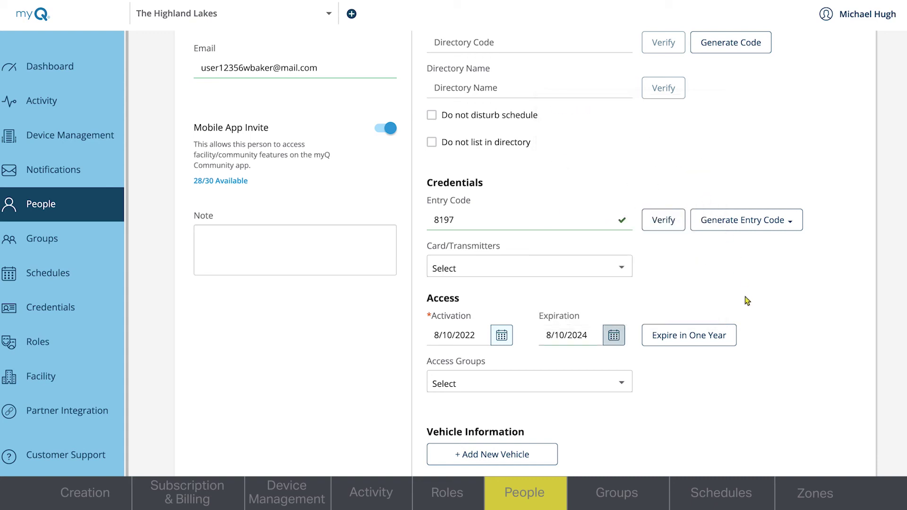
Step: Assign the resident to the Residents access group
click(560, 392)
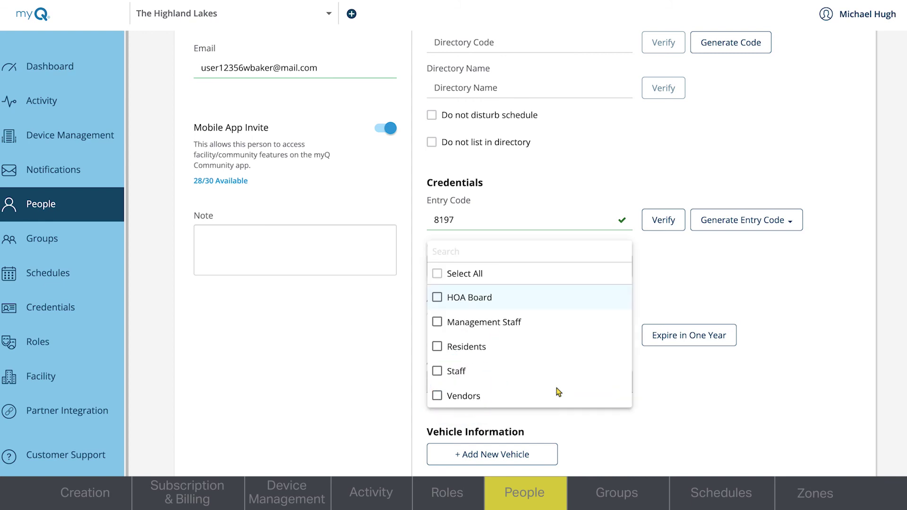
click(477, 349)
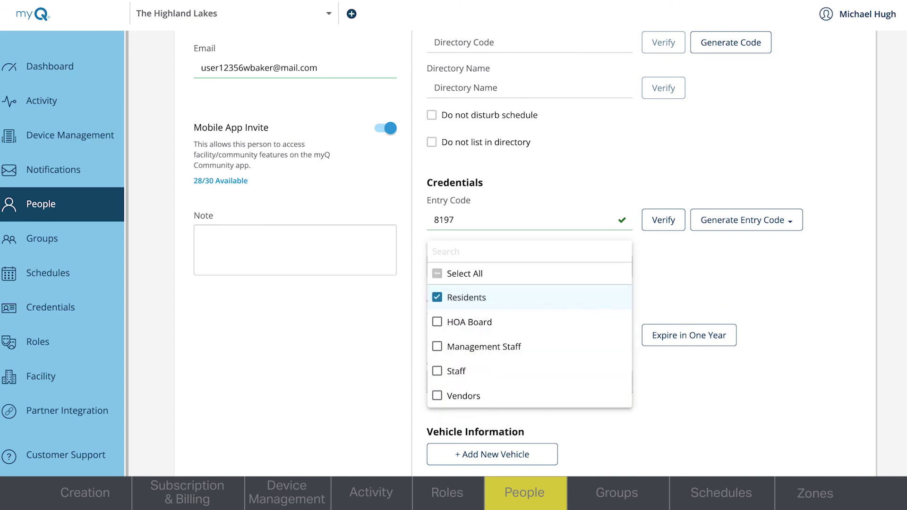
scroll(883, 281, down, 2)
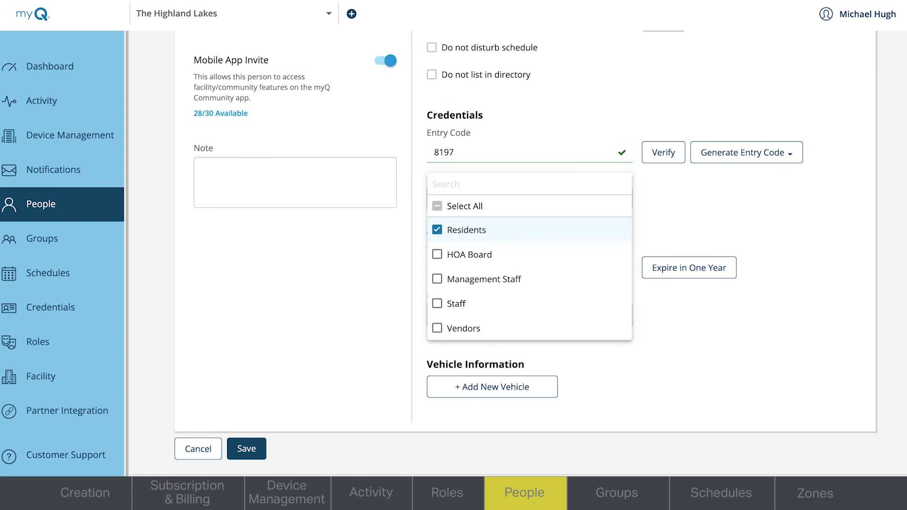
scroll(769, 468, down, 1)
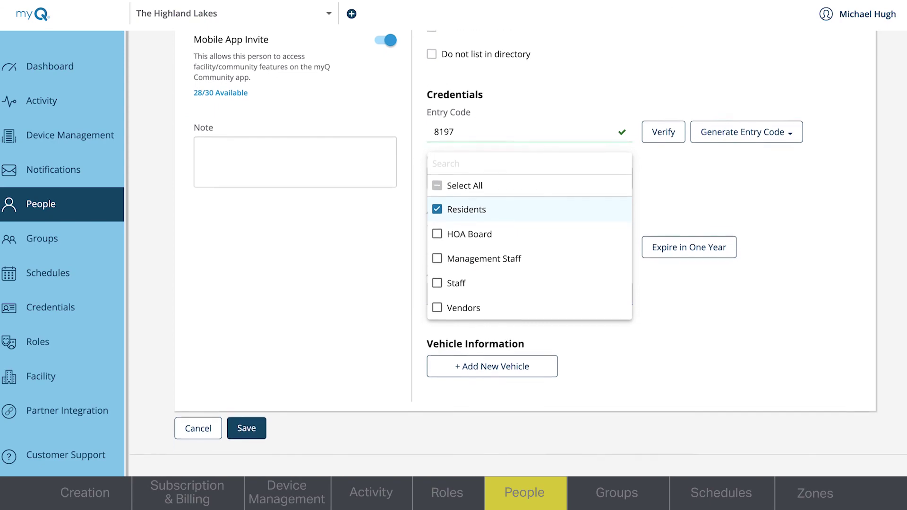
click(258, 423)
Step: Save the resident and confirm in Invitation Information so the mobile app invite is sent
click(258, 424)
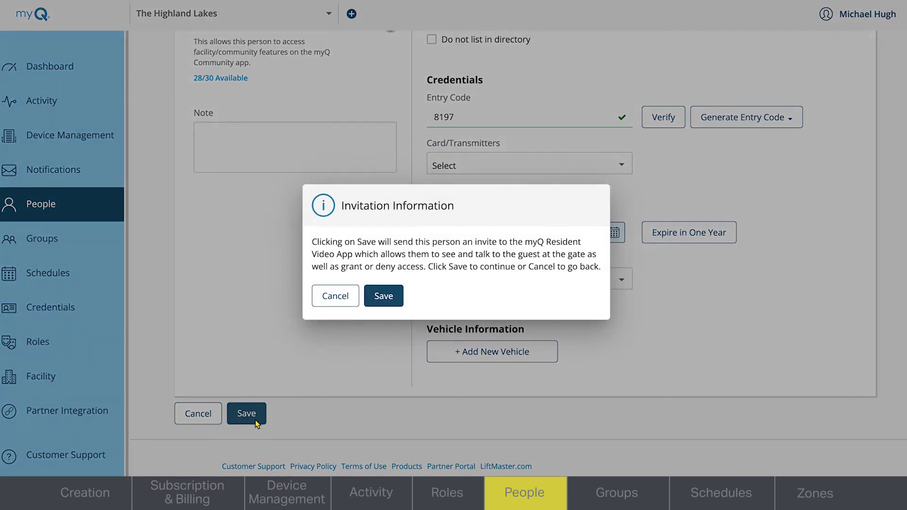
click(401, 306)
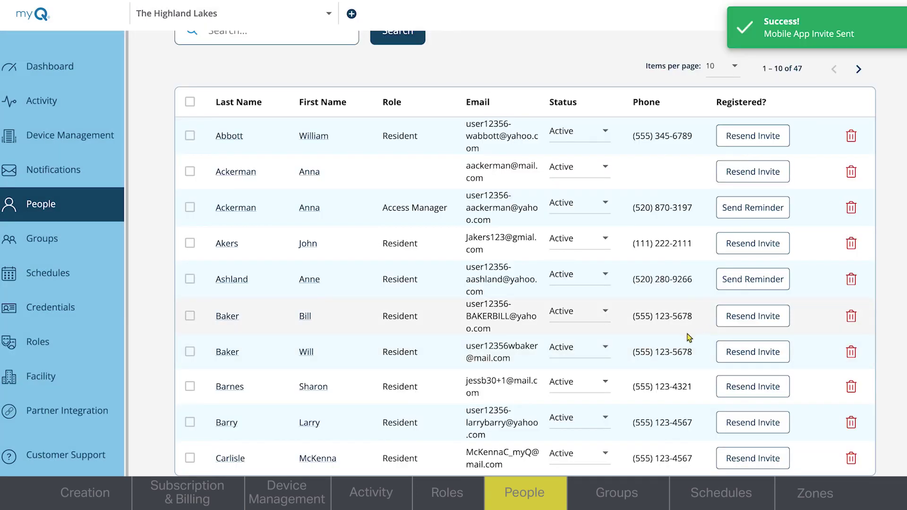